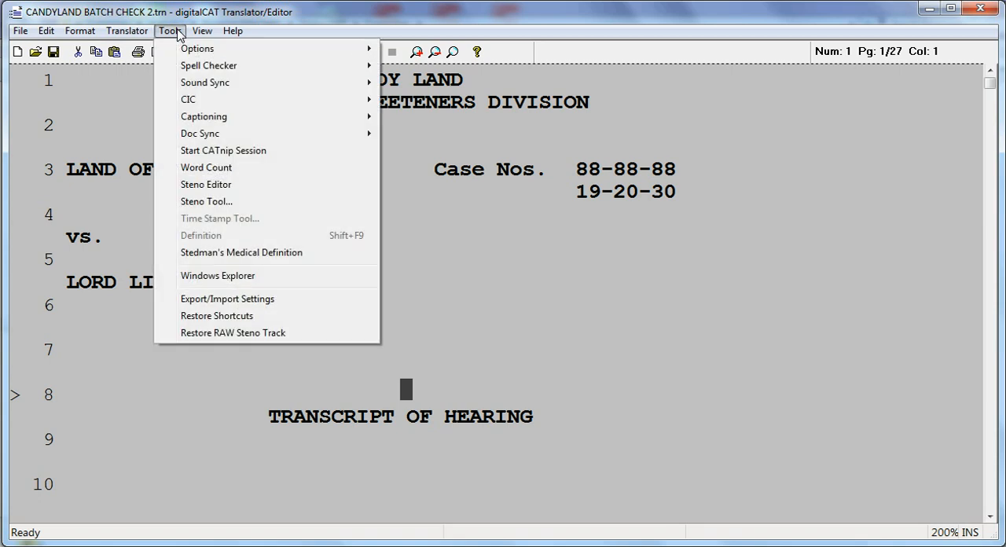
# - Run a batch spell check on the transcript and view the double word, spacing error and Bourgeat entries in context
pyautogui.moveTo(188, 68)
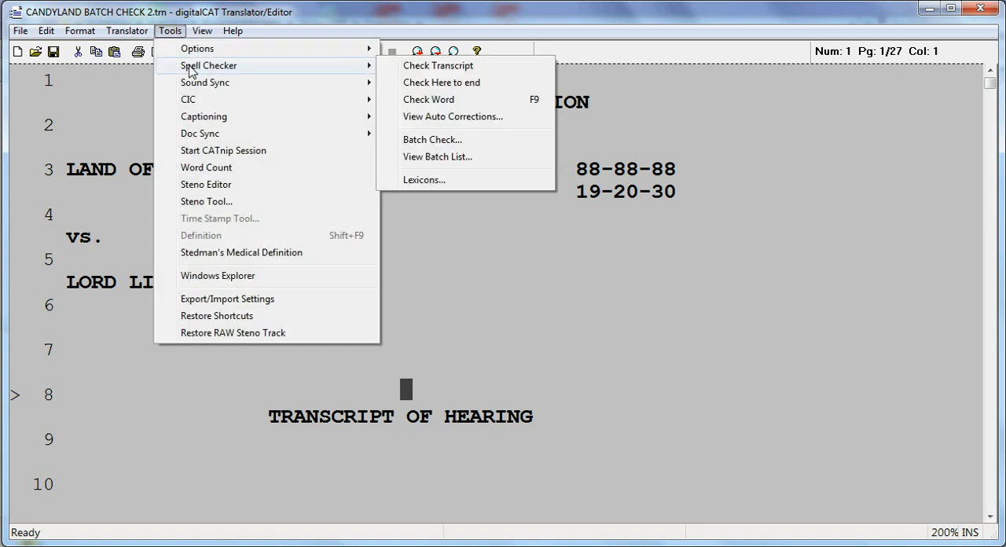
pyautogui.click(432, 140)
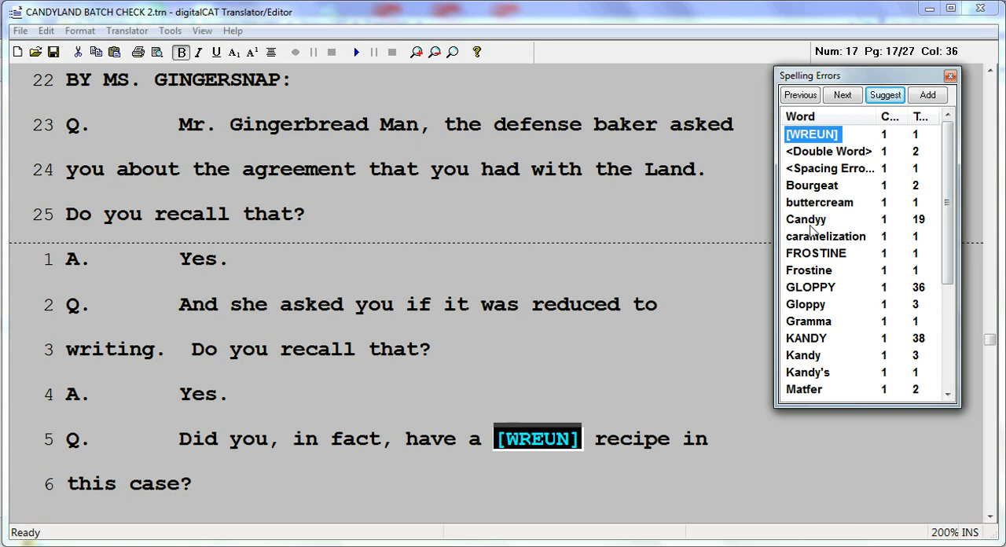
pyautogui.click(807, 156)
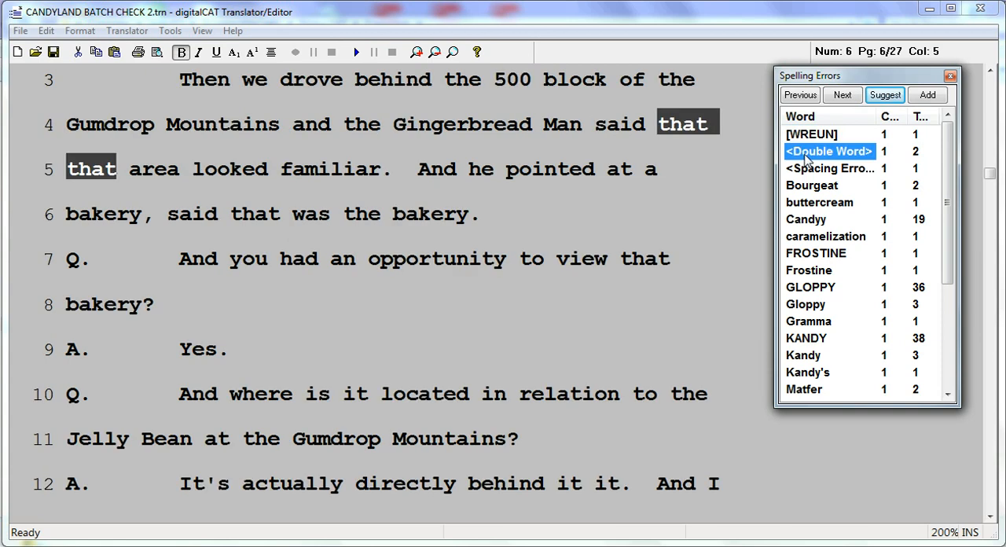
pyautogui.click(813, 173)
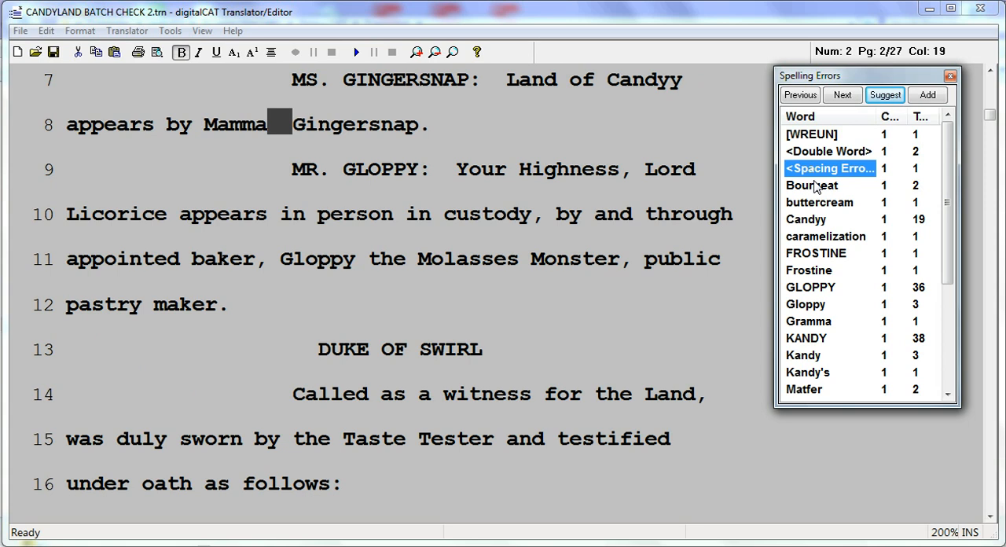
pyautogui.click(818, 194)
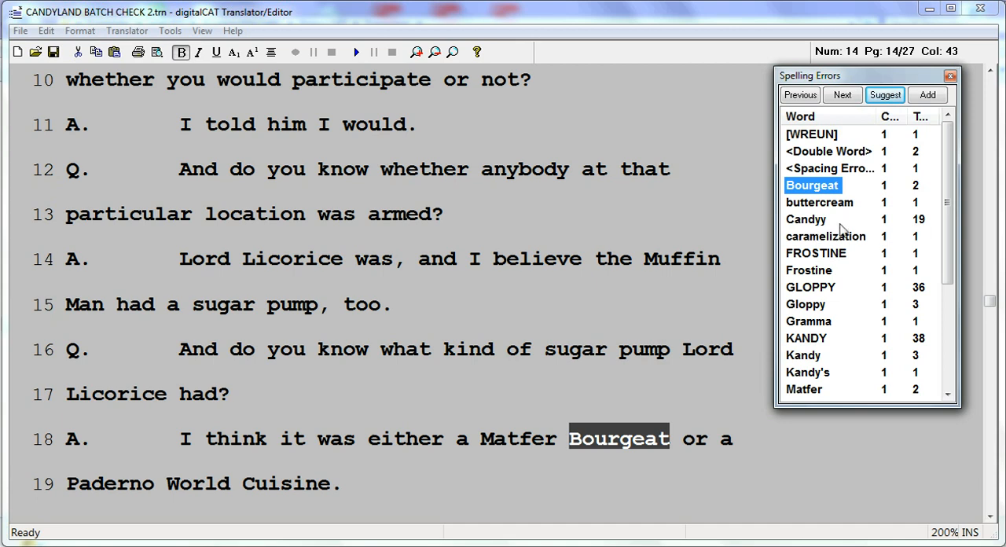
pyautogui.click(886, 224)
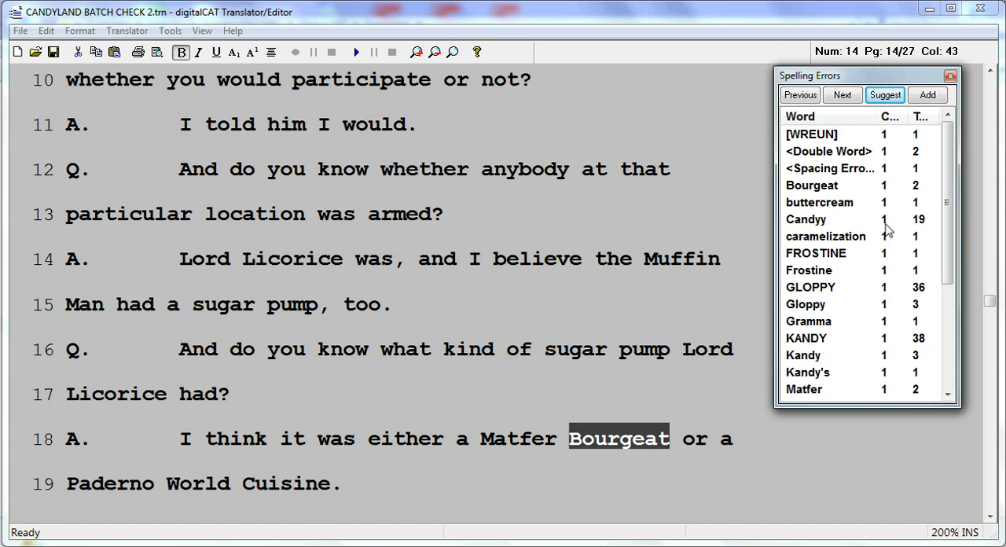
# - Replace the untranslated [WREUN] entry with the spelling "written"
pyautogui.click(824, 138)
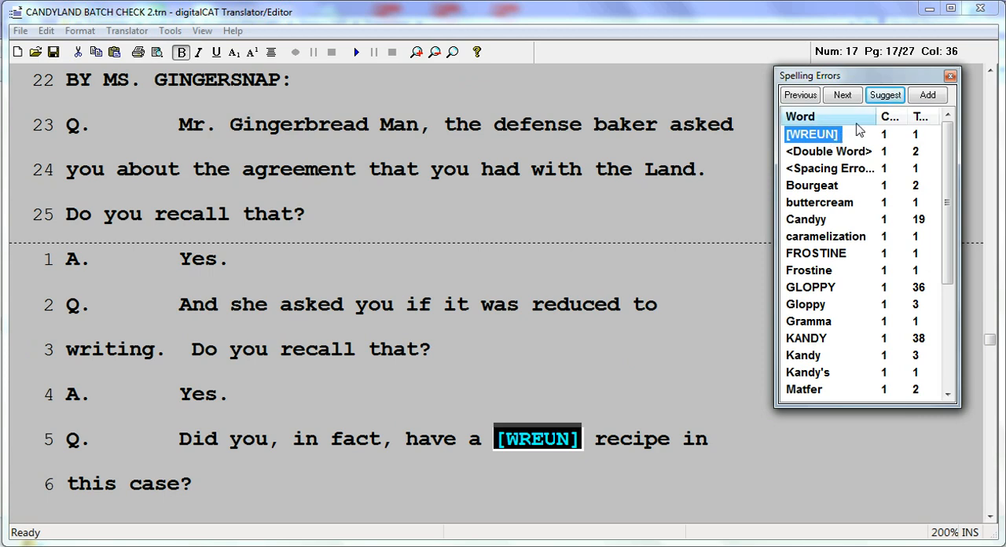
pyautogui.click(887, 95)
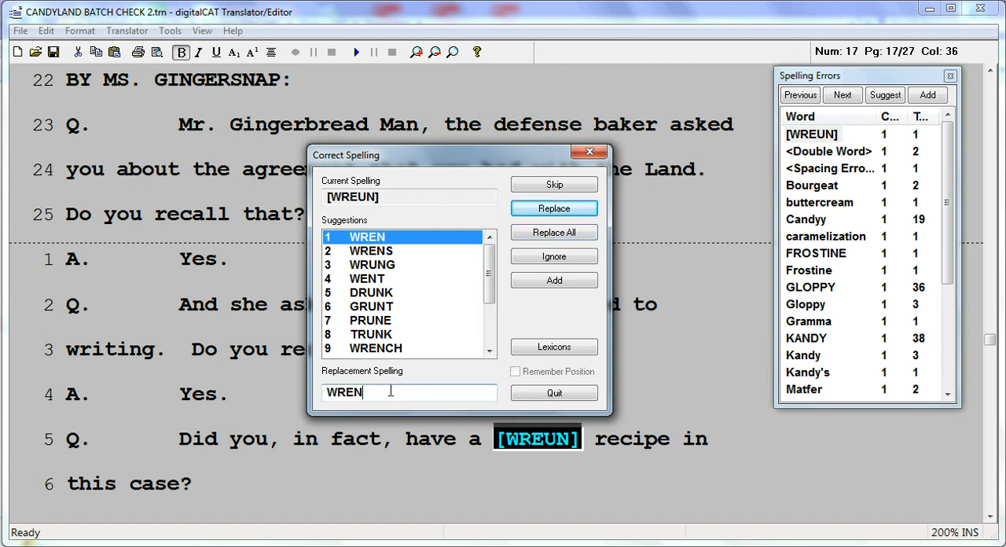
pyautogui.press('BackSpace')
pyautogui.press('BackSpace')
pyautogui.press('BackSpace')
pyautogui.press('BackSpace')
pyautogui.write('written')
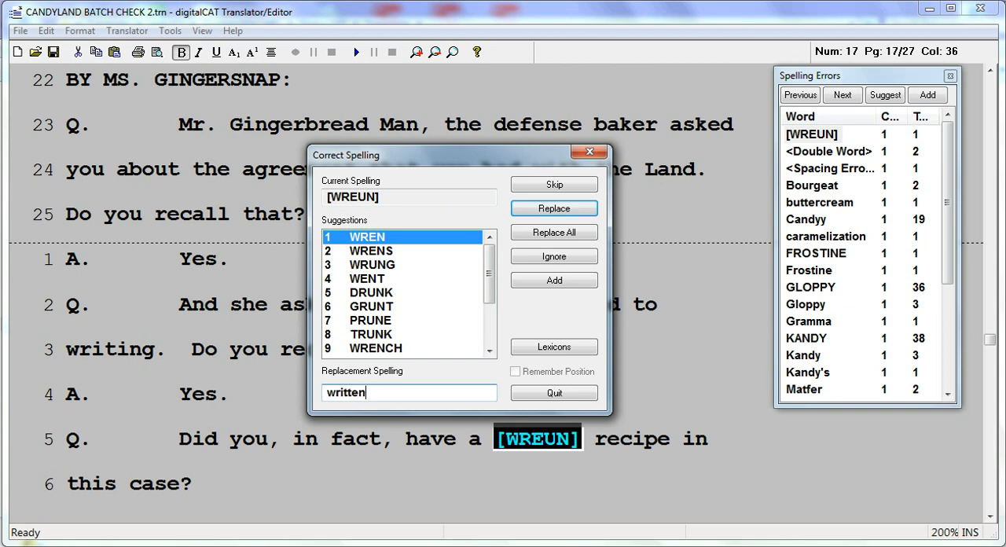
pyautogui.click(569, 214)
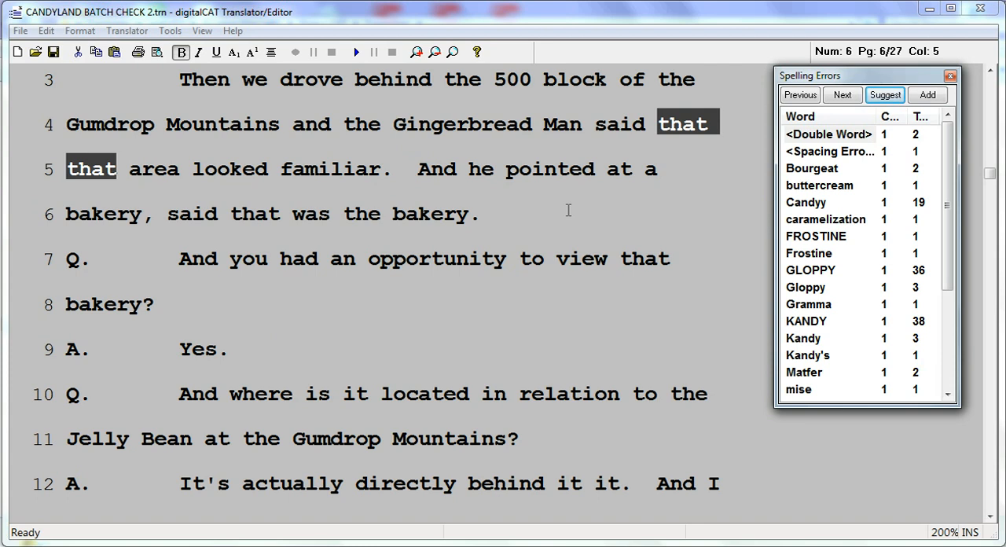
# - Find the second double word error, "it it", and replace it with "it"
pyautogui.click(818, 138)
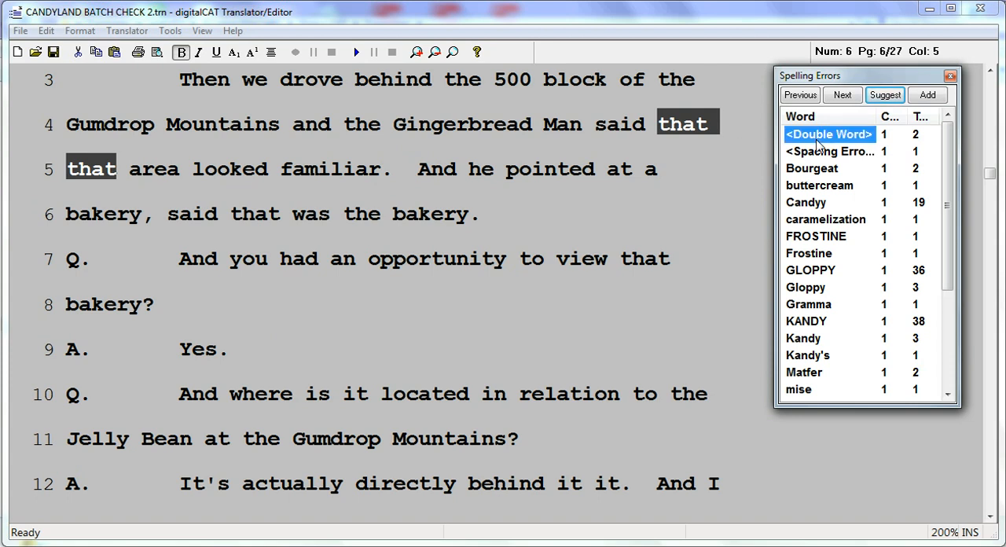
pyautogui.click(838, 96)
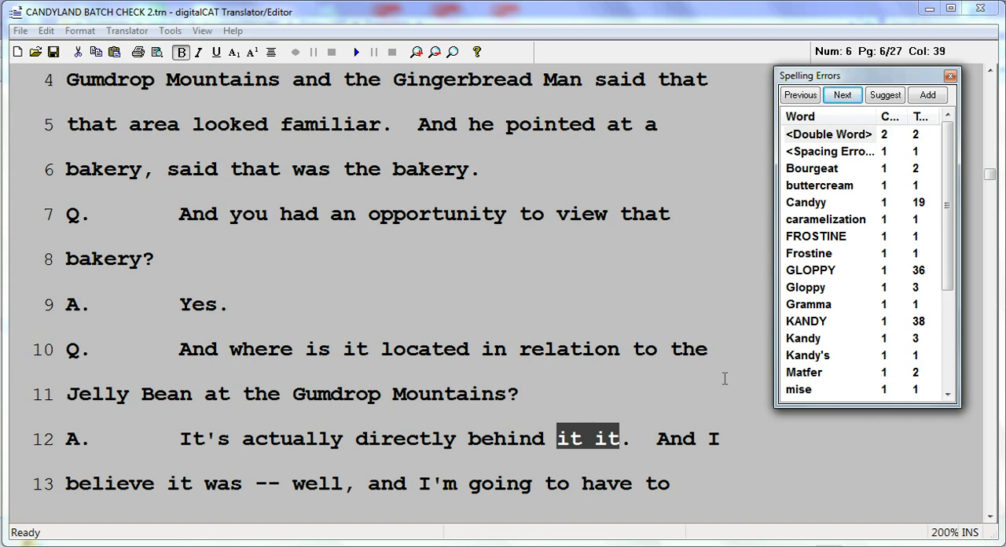
pyautogui.click(884, 100)
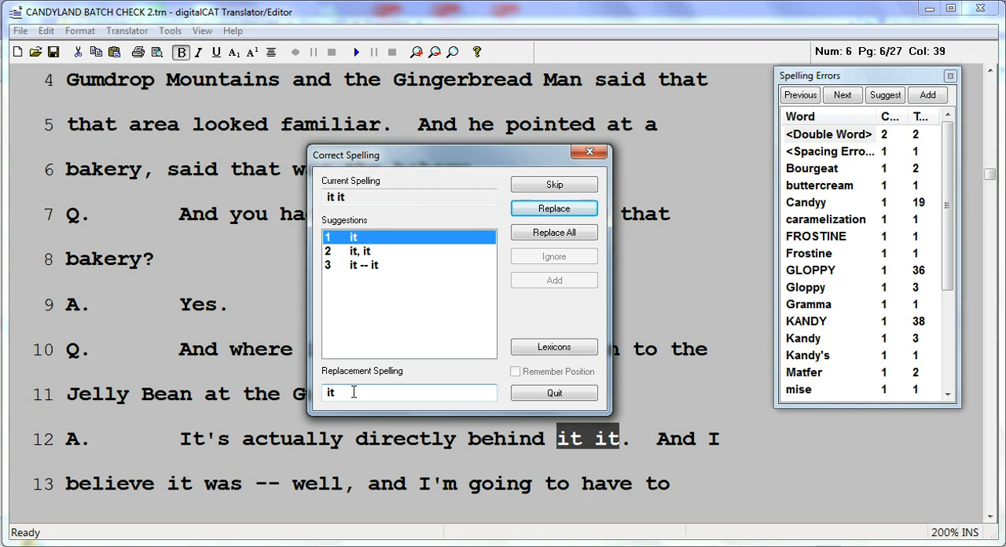
pyautogui.click(523, 208)
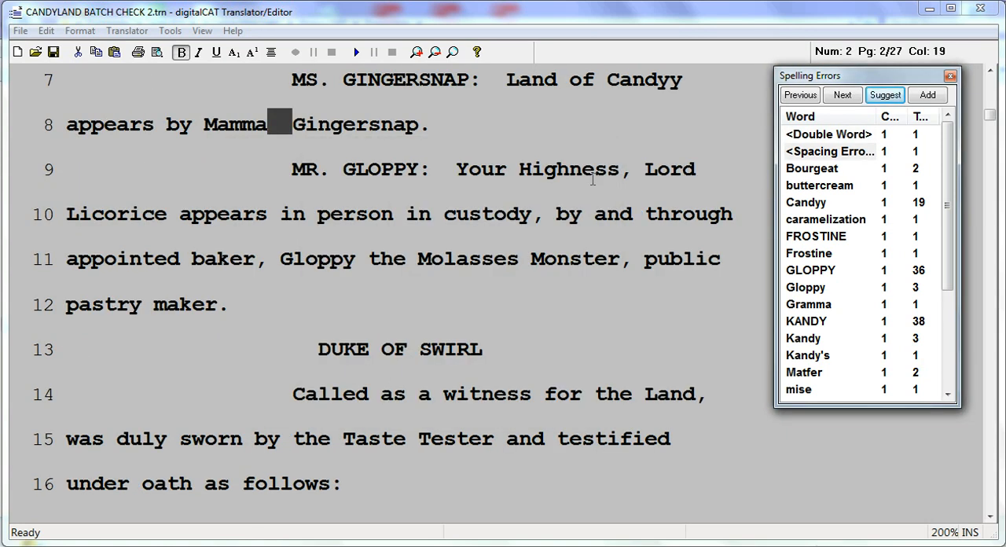
# - Correct the spacing error between Mamma and Gingersnap by replacing the double space with a single space
pyautogui.click(856, 159)
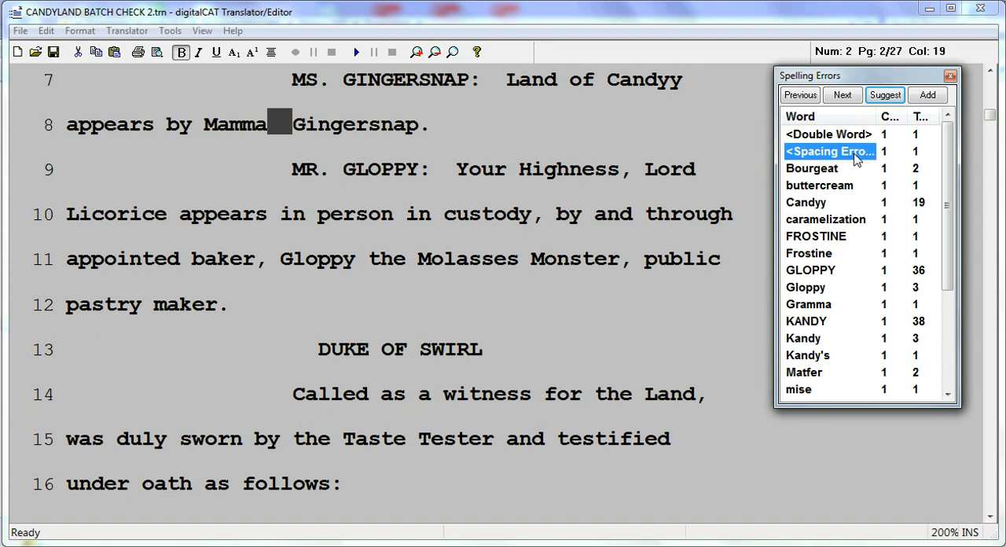
pyautogui.click(887, 96)
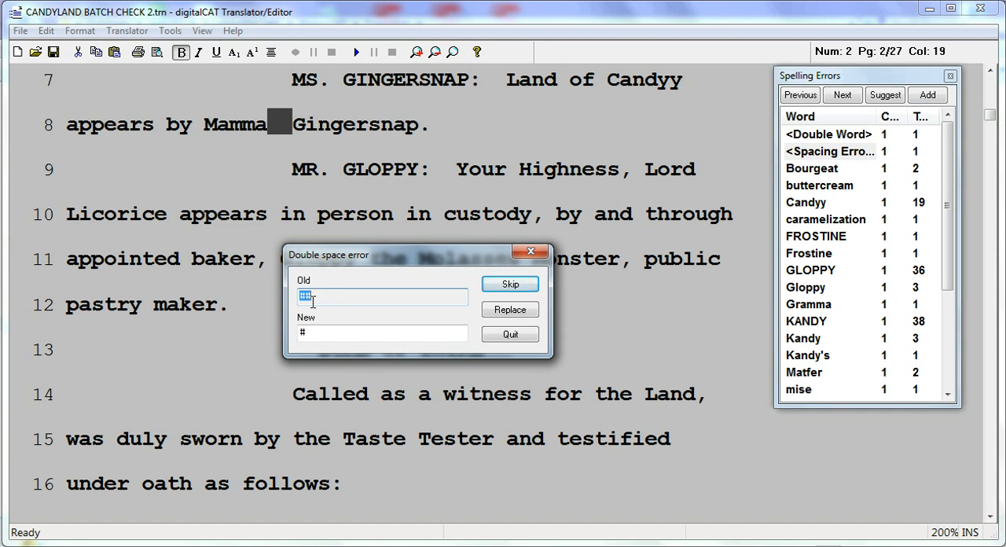
pyautogui.click(312, 332)
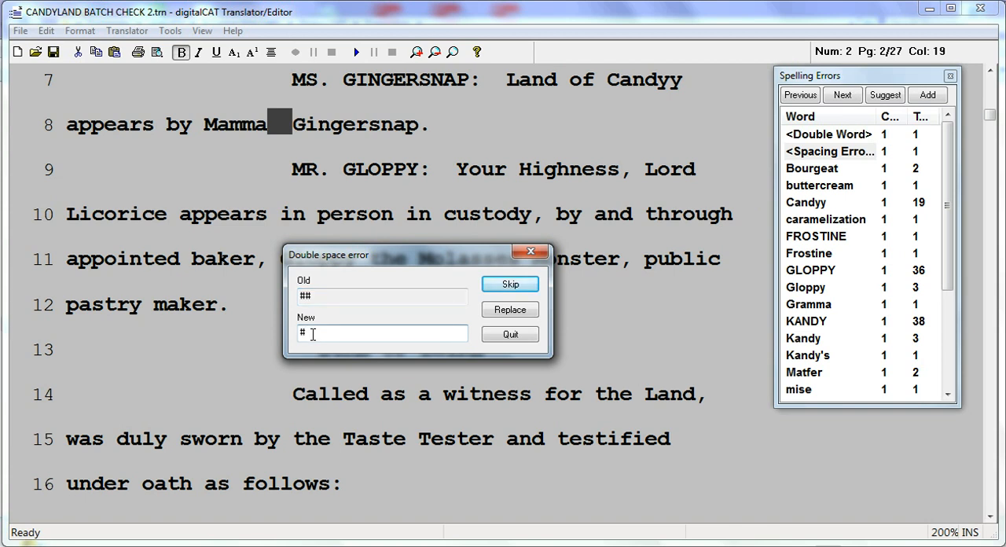
pyautogui.click(508, 311)
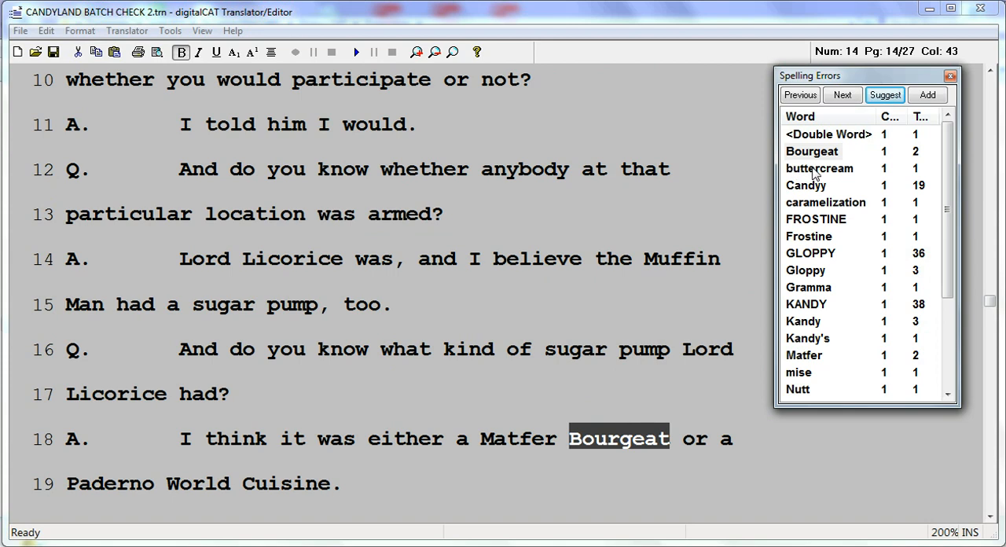
# - Replace all occurrences of the misspelled Candyy with the suggested spelling Candy
pyautogui.click(833, 152)
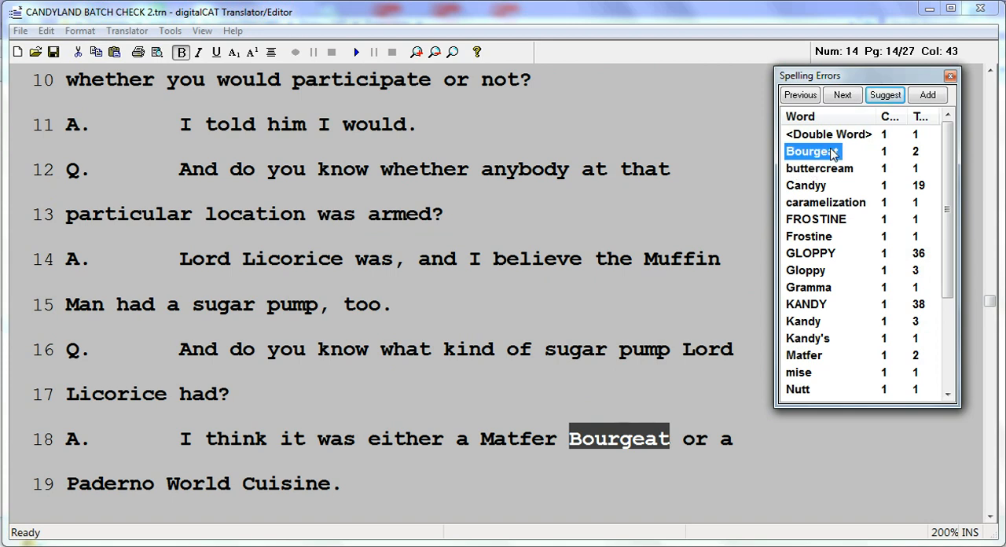
pyautogui.press('Down')
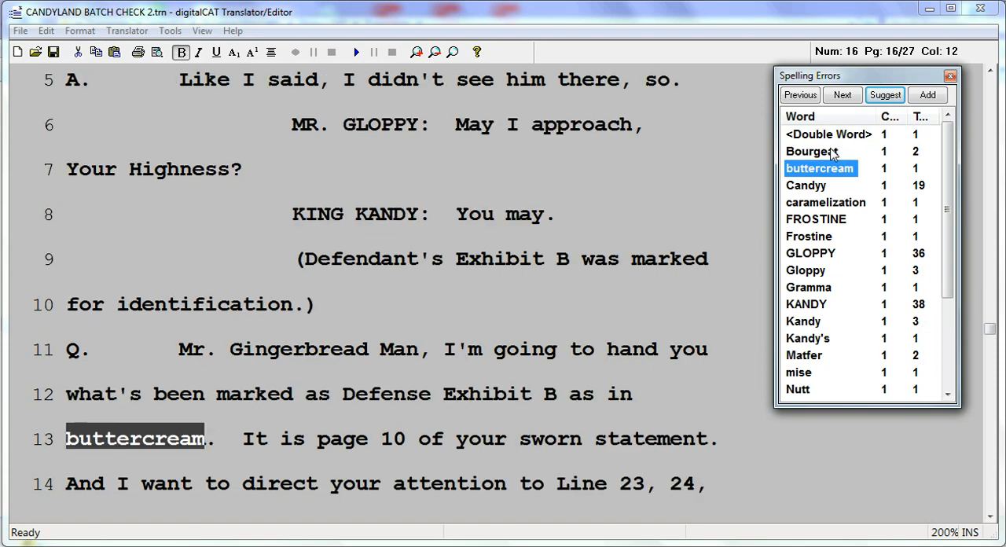
pyautogui.press('Down')
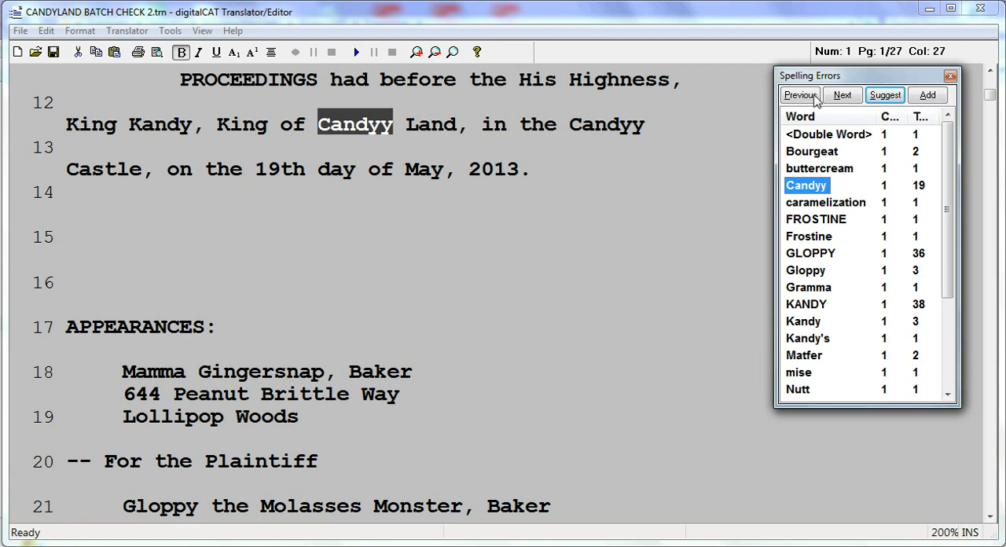
pyautogui.click(887, 97)
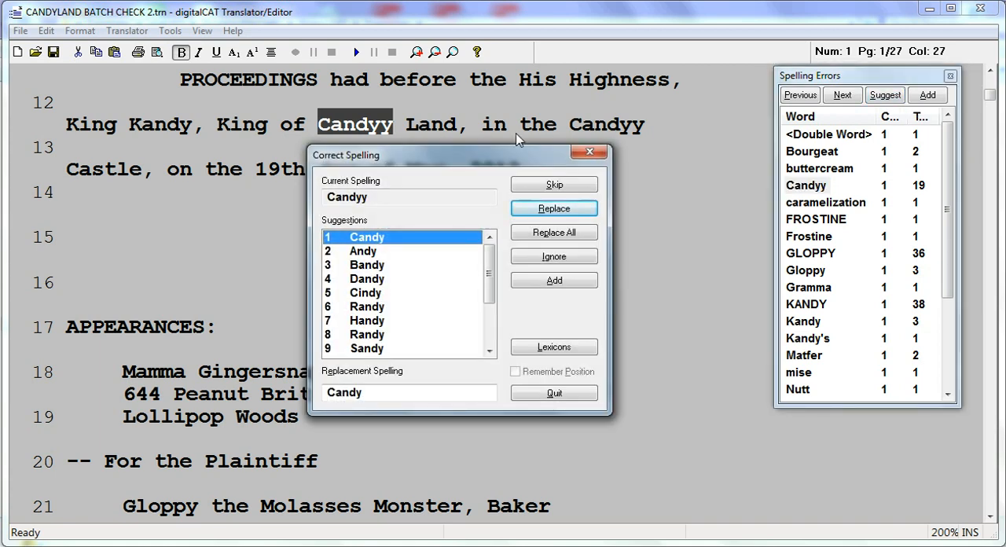
pyautogui.click(412, 284)
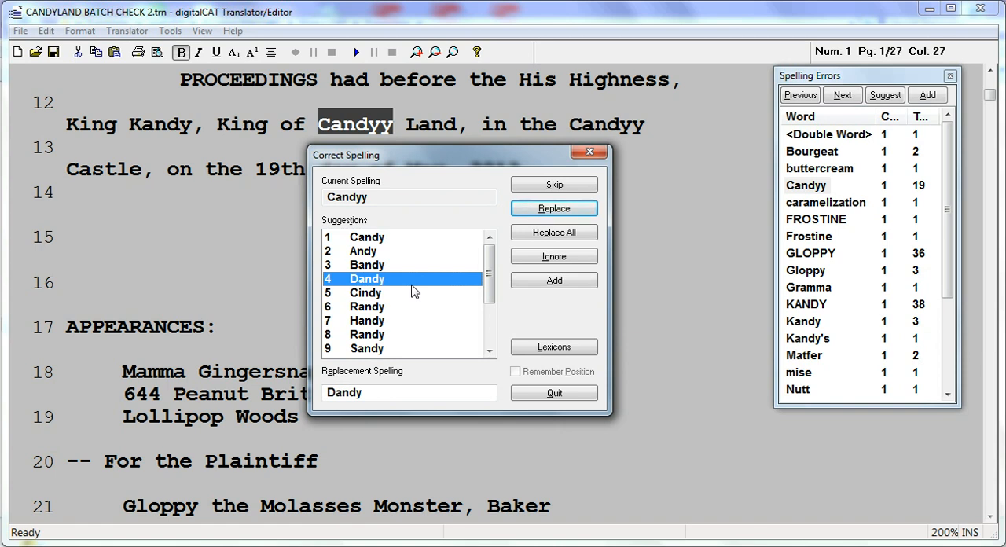
pyautogui.press('Down')
pyautogui.press('Down')
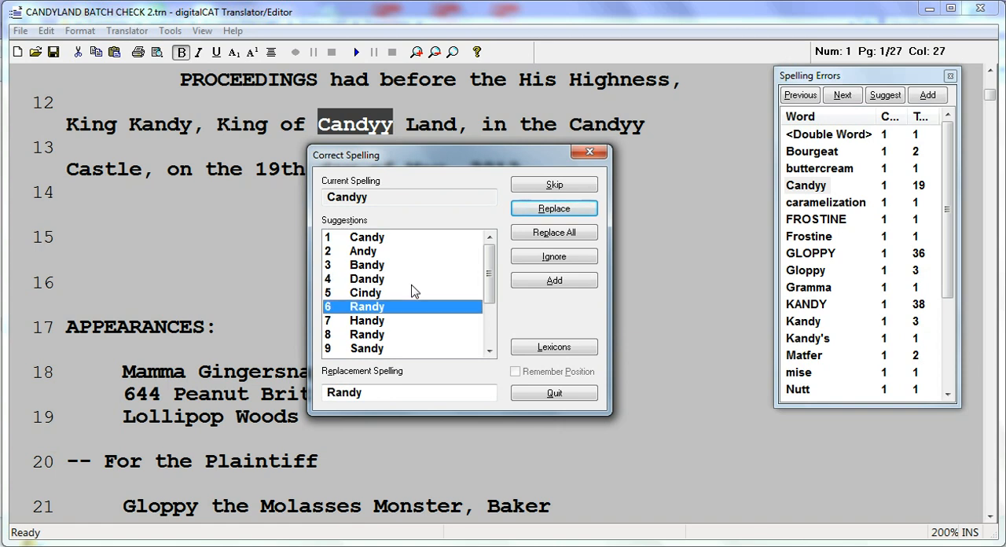
pyautogui.press('Home')
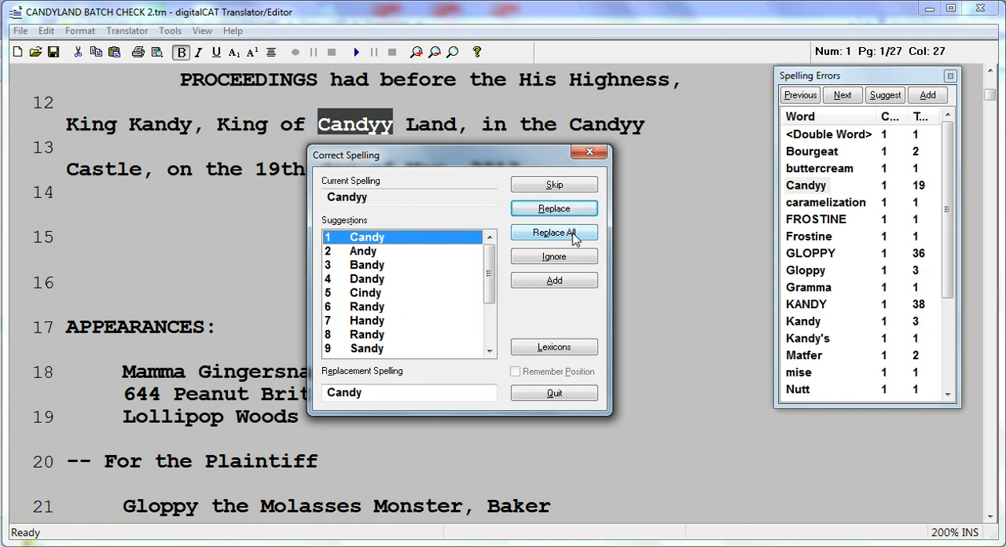
pyautogui.click(549, 243)
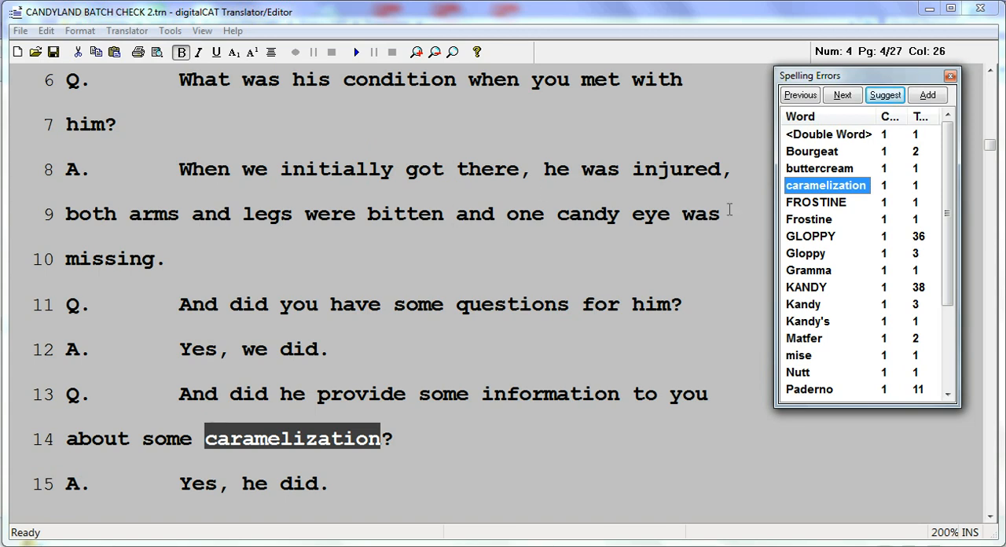
# - Review the flagged words from GLOPPY through von in the transcript and close the spelling error list
pyautogui.click(814, 238)
pyautogui.press('Down')
pyautogui.press('Down')
pyautogui.press('Down')
pyautogui.press('Down')
pyautogui.press('Down')
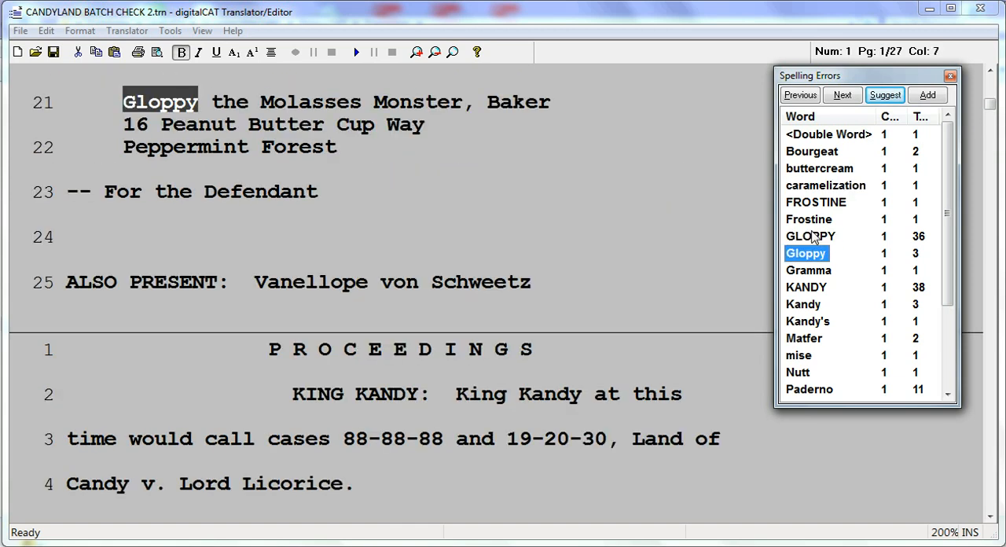
pyautogui.press('Down')
pyautogui.press('Down')
pyautogui.press('Down')
pyautogui.press('Down')
pyautogui.press('Down')
pyautogui.press('Down')
pyautogui.press('Down')
pyautogui.press('Down')
pyautogui.press('Down')
pyautogui.press('Down')
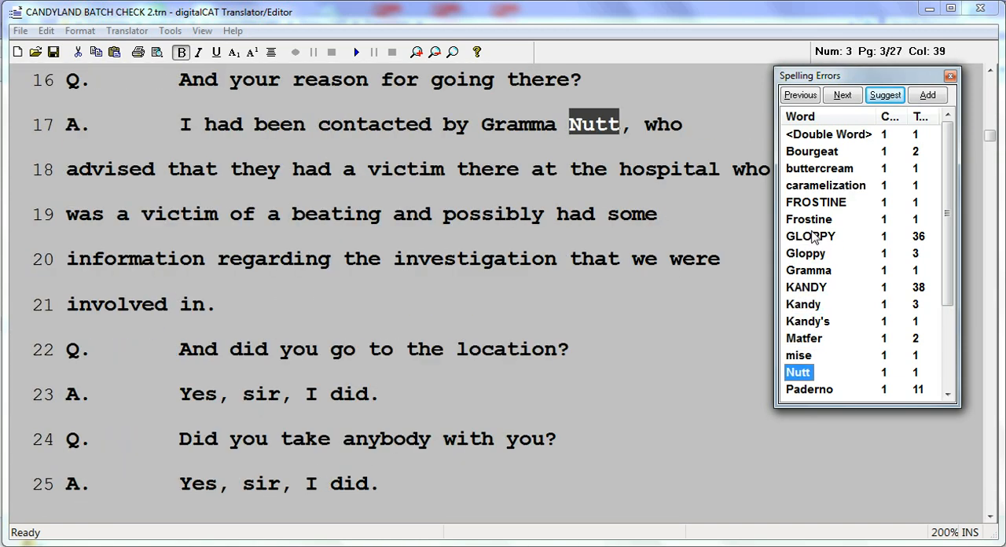
pyautogui.press('Down')
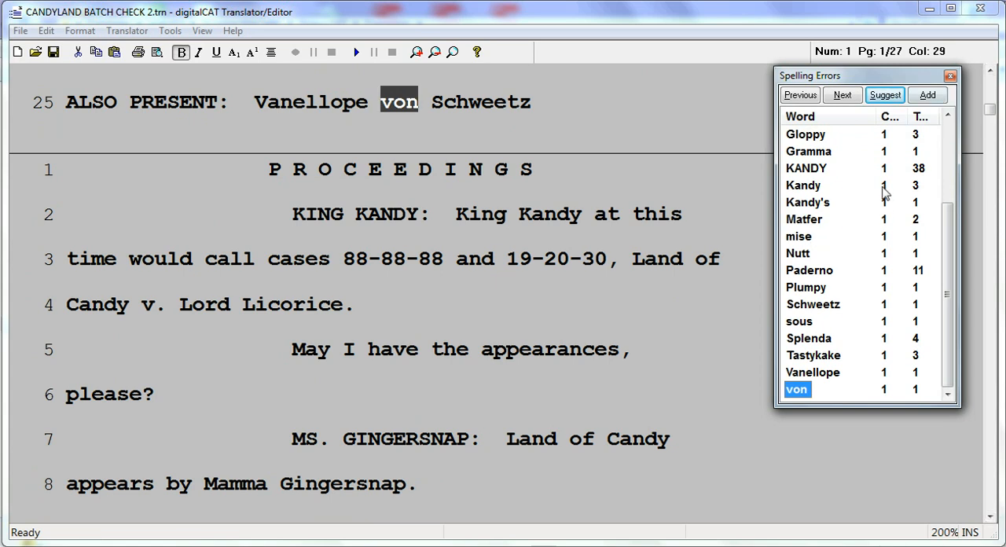
pyautogui.click(950, 76)
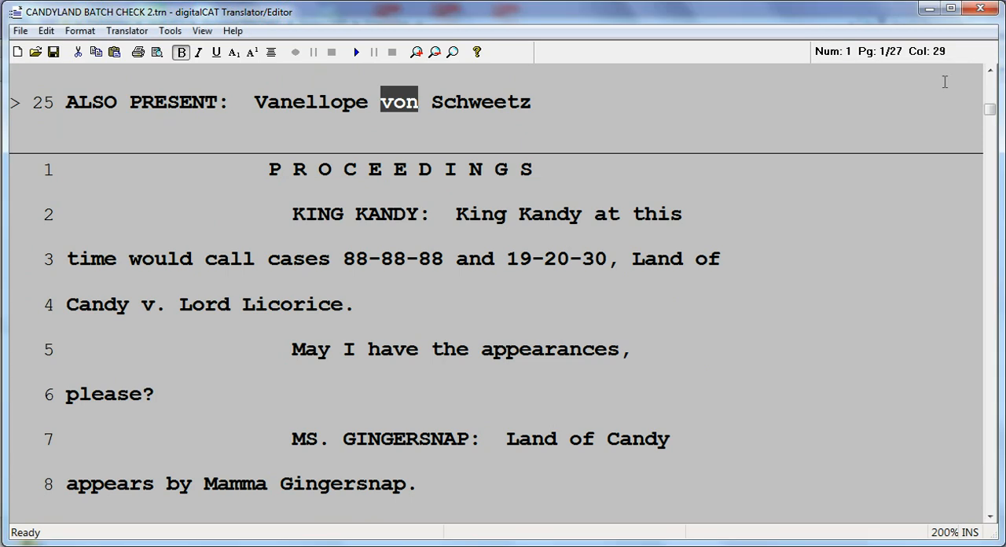
# - Reopen the spelling error list, review its entries from the double word error through von, and close it
pyautogui.click(477, 195)
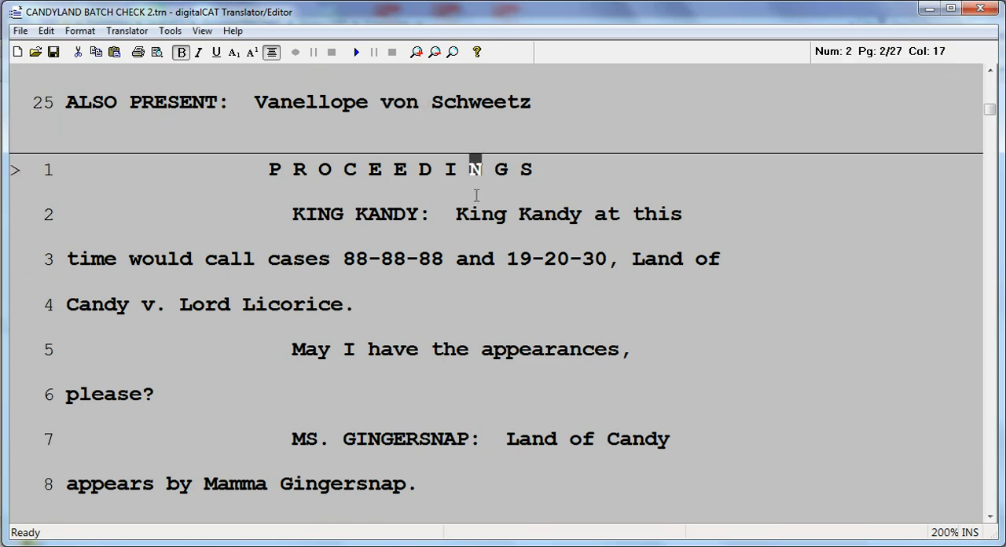
pyautogui.press('F7')
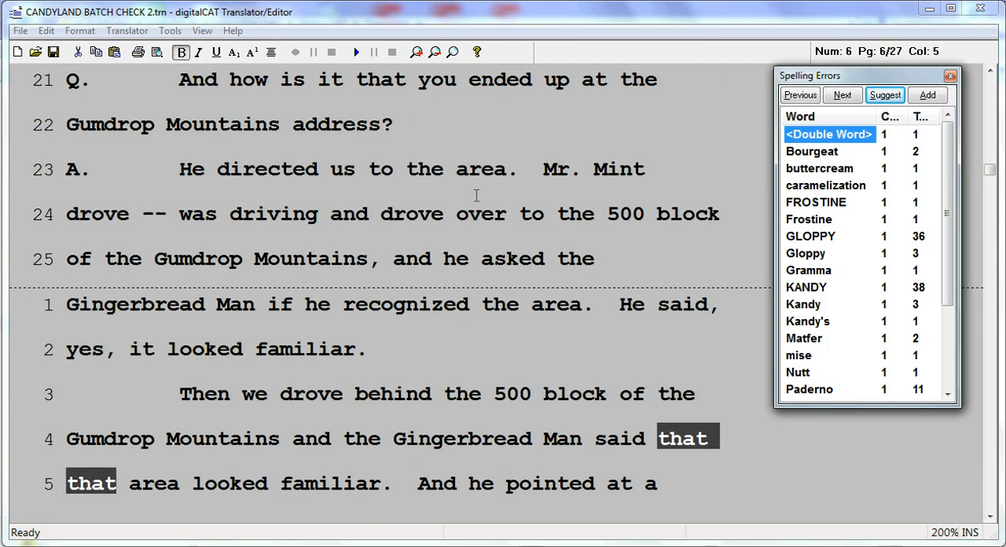
pyautogui.press('Down')
pyautogui.press('Down')
pyautogui.press('Down')
pyautogui.press('Down')
pyautogui.press('Down')
pyautogui.press('Down')
pyautogui.press('Down')
pyautogui.press('Down')
pyautogui.press('Down')
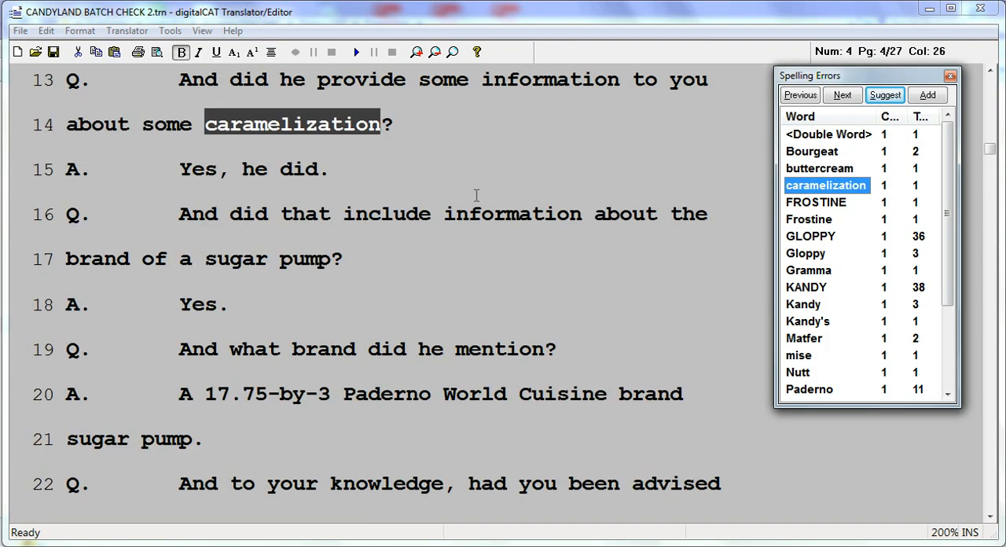
pyautogui.press('Down')
pyautogui.press('Down')
pyautogui.press('Down')
pyautogui.press('Down')
pyautogui.press('Down')
pyautogui.press('Down')
pyautogui.press('Down')
pyautogui.press('Down')
pyautogui.press('Down')
pyautogui.press('Down')
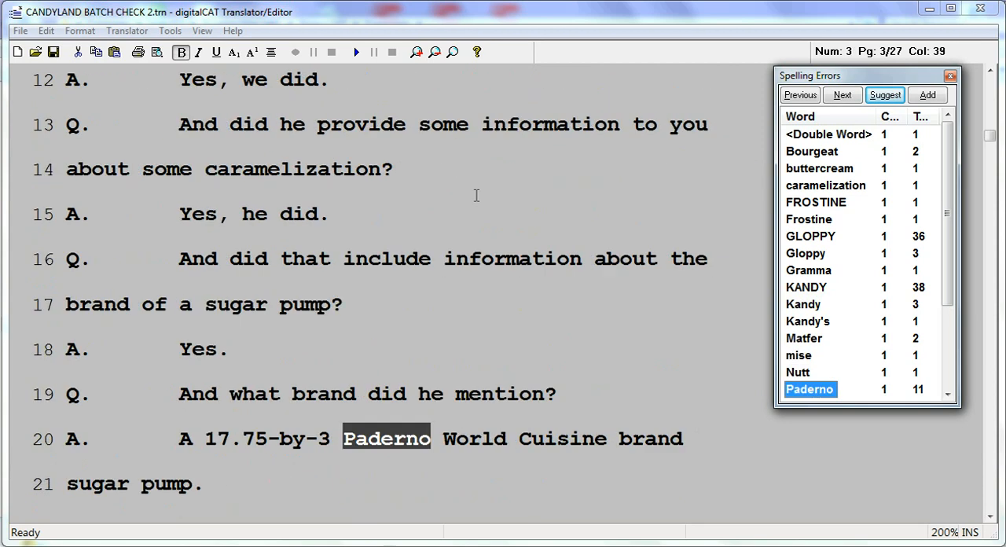
pyautogui.press('Down')
pyautogui.press('Down')
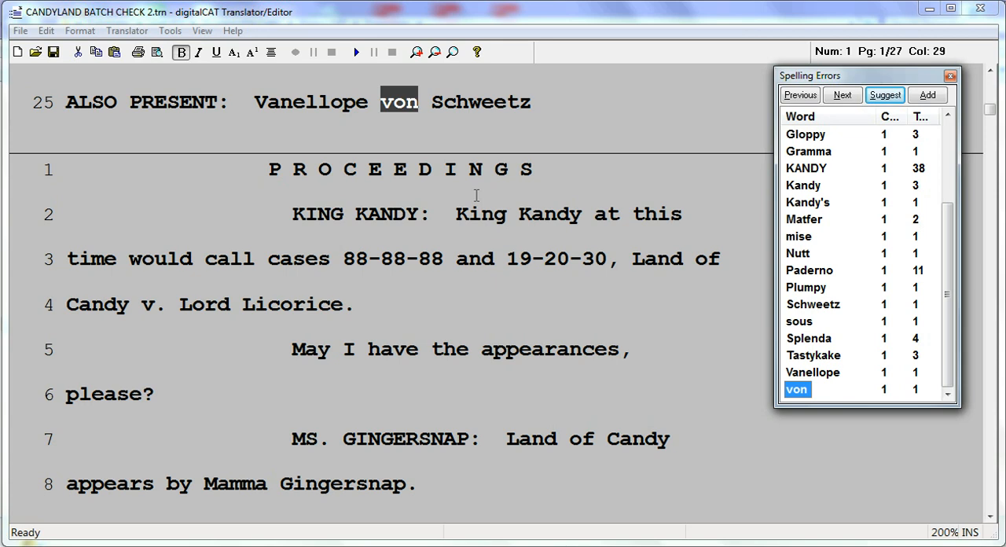
pyautogui.click(950, 77)
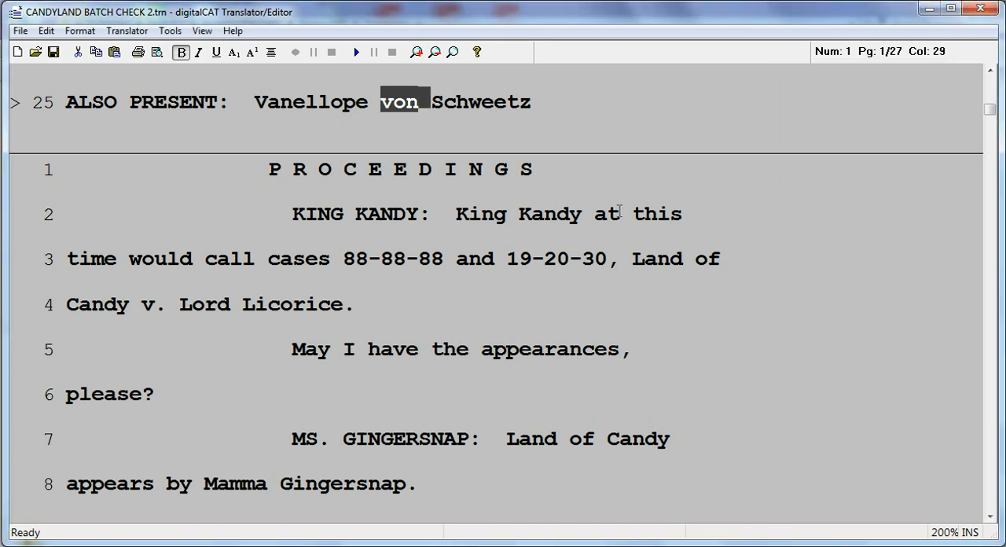